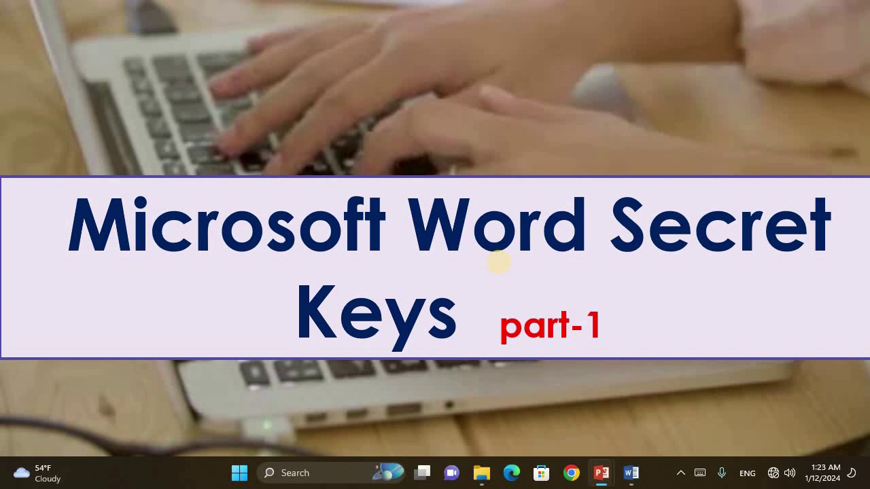
Advance the slideshow to shortcut slide 01, Alt + F for Save As
left_click(498, 262)
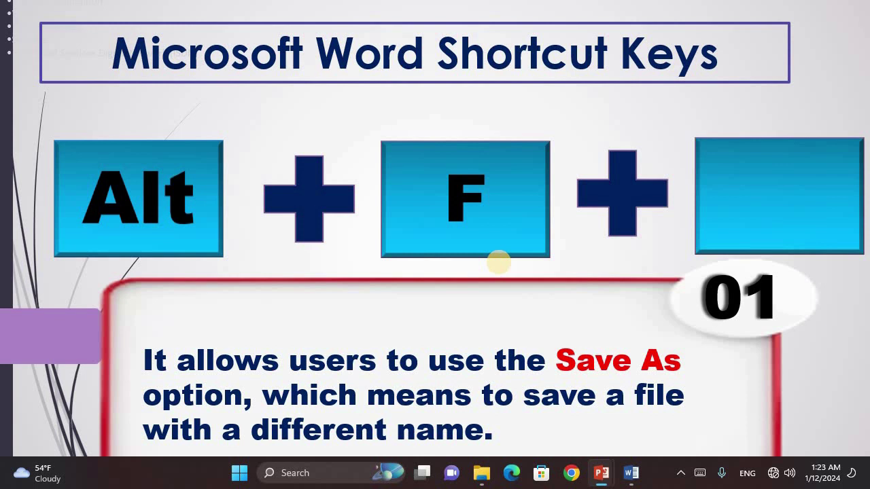
Bring Word forward, restore and re-maximize its window, and open then leave File Info
key("super+d")
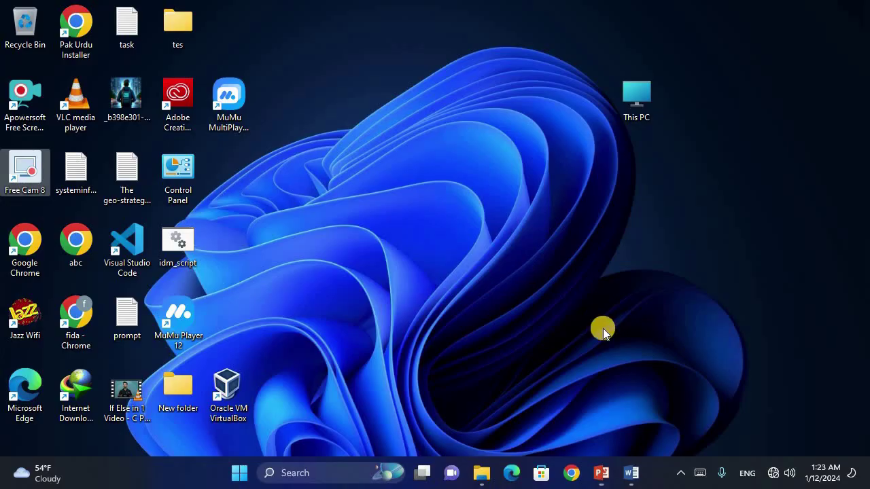
left_click(631, 473)
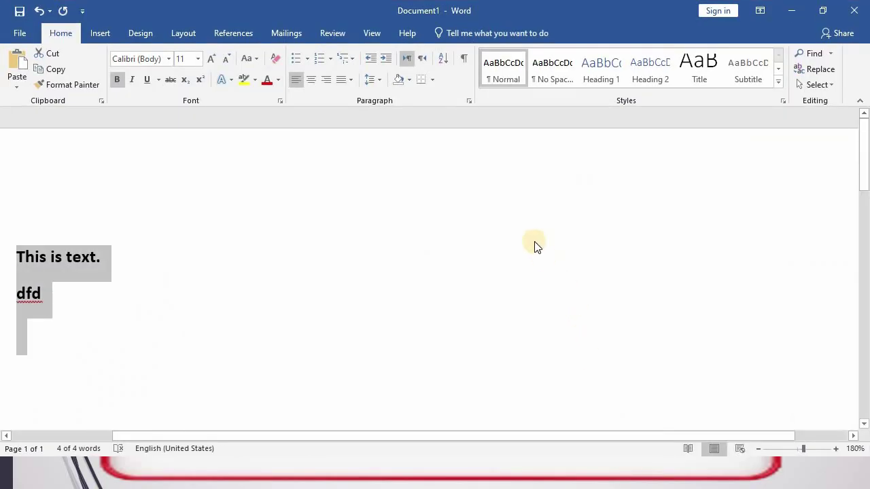
left_click(820, 9)
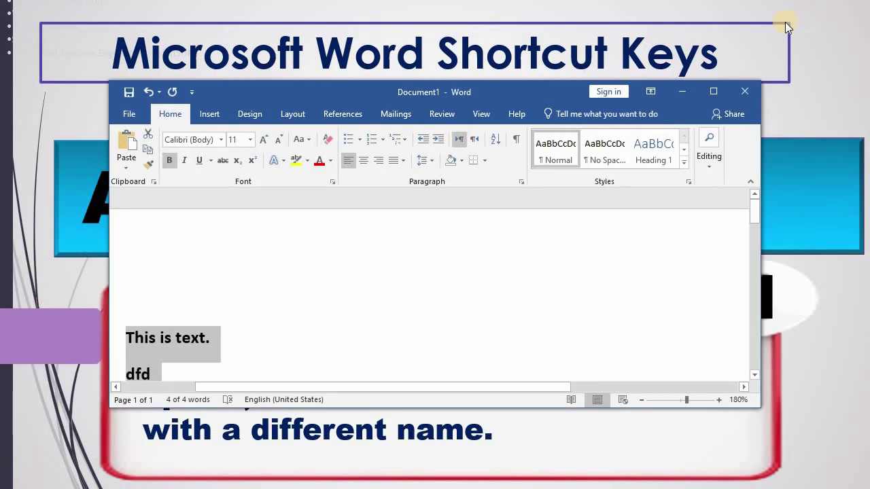
left_click(713, 91)
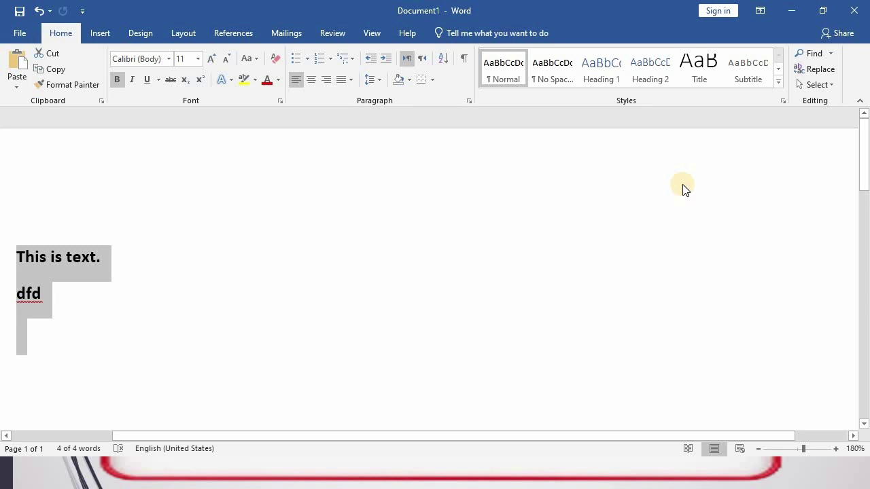
key("alt+f")
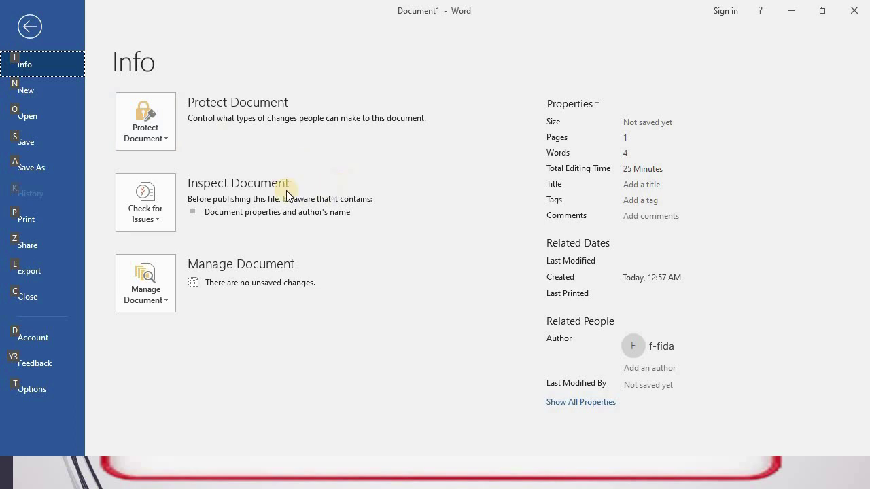
left_click(30, 26)
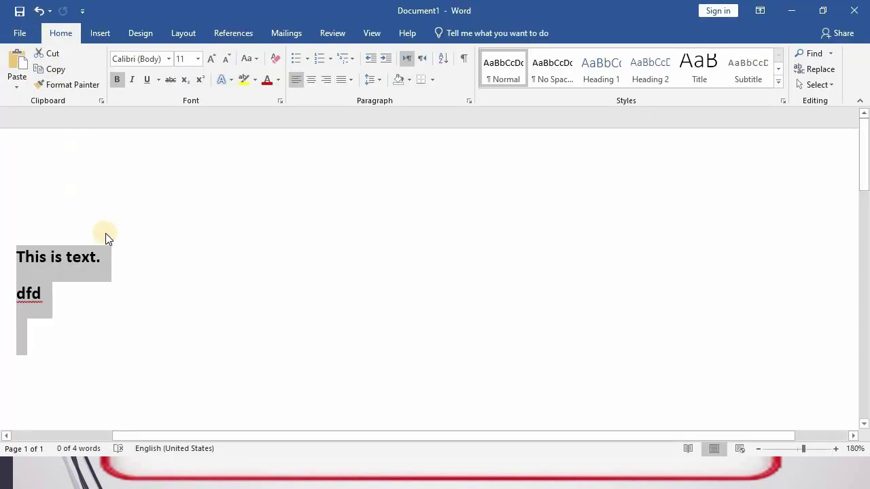
Open File Info in Word, then step the slideshow to the Ctrl + Shift + L bullet slide
key("alt+f")
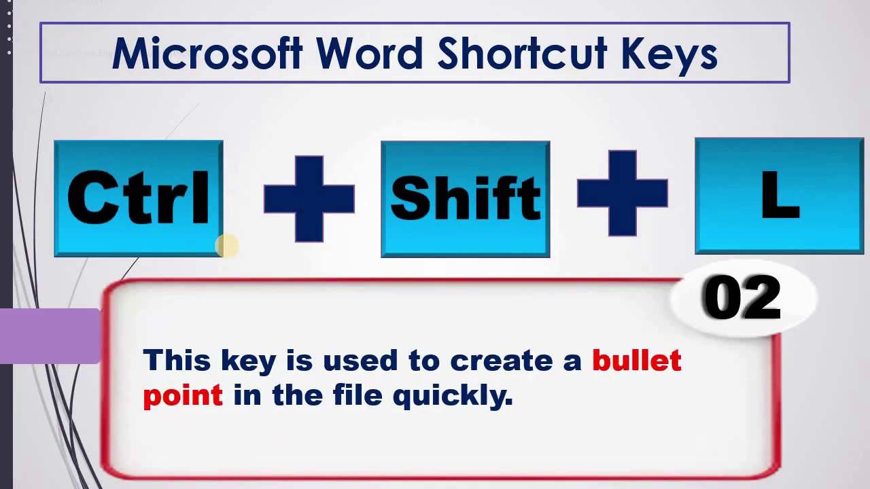
key("Left")
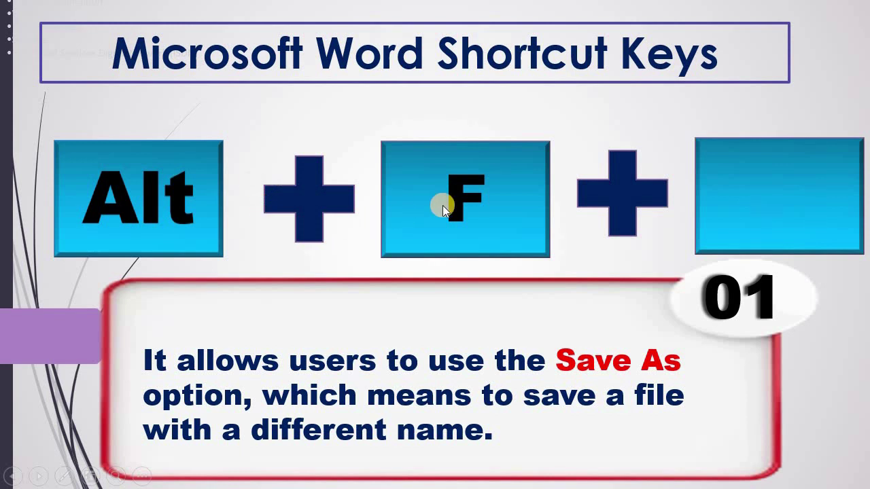
key("Right")
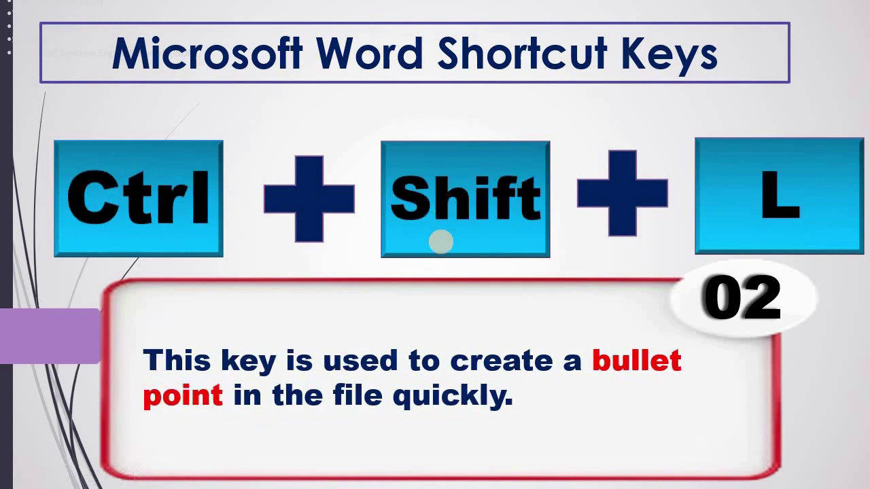
Return to the Word document and delete the dfd line
key("super+d")
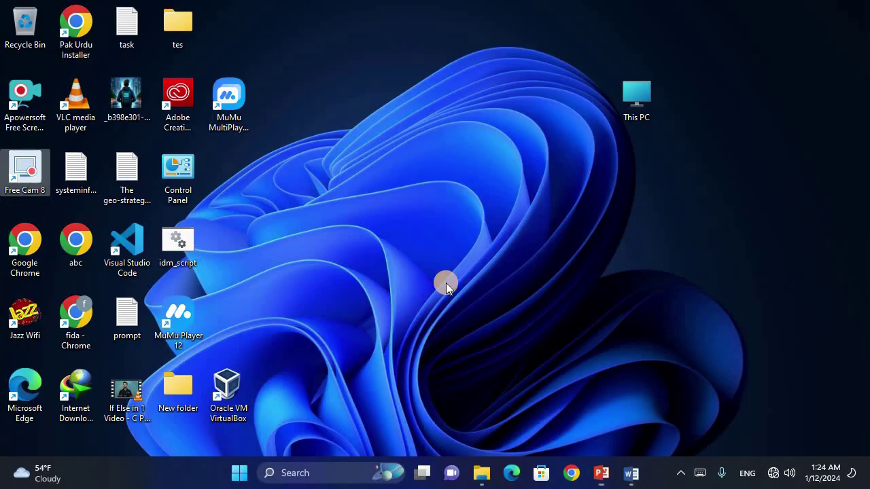
left_click(636, 482)
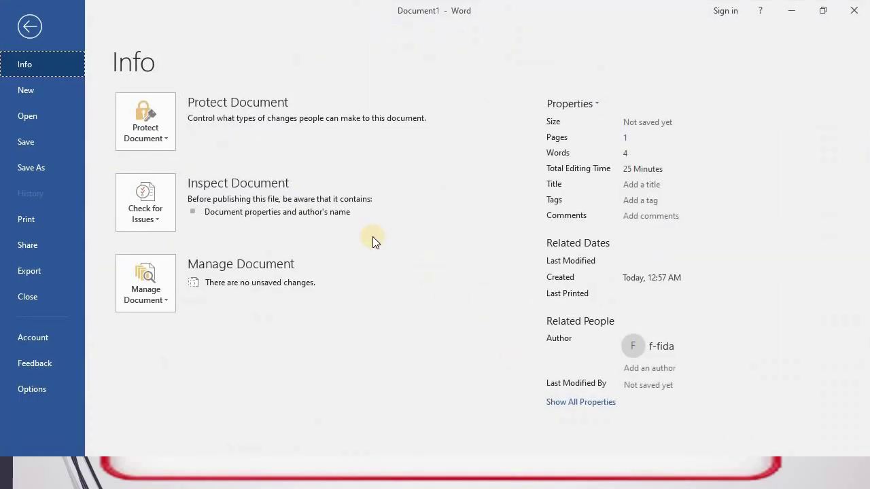
left_click(28, 31)
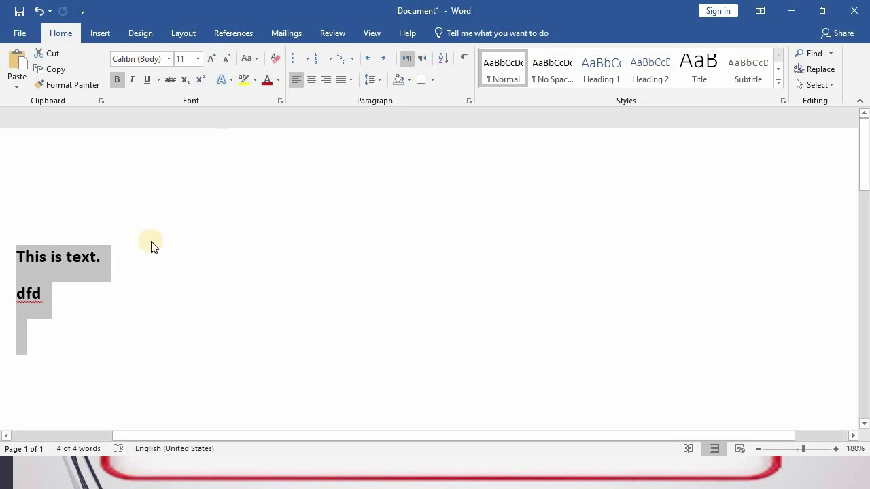
left_click(85, 284)
key("BackSpace")
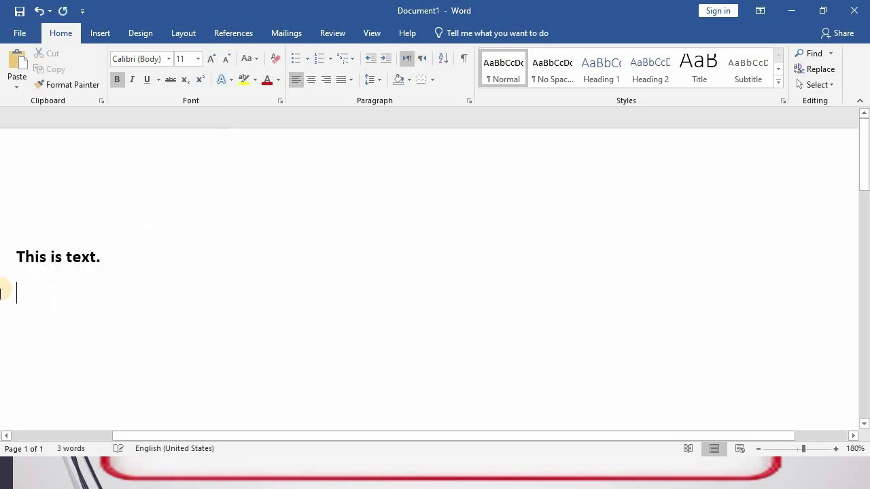
key("BackSpace")
Copy the 'This is text.' line and paste it to make four lines
key("ctrl+shift+Left")
key("ctrl+shift+Left")
key("ctrl+shift+Left")
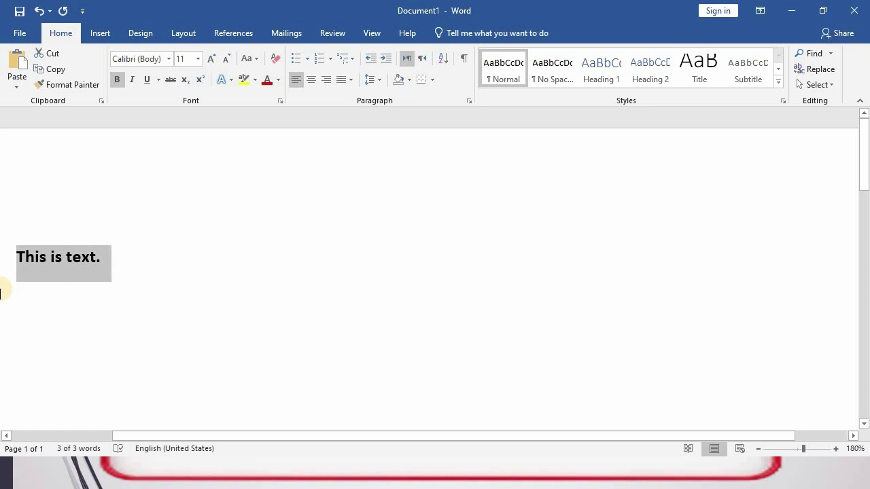
key("ctrl+c")
key("End")
key("Return")
key("ctrl+v")
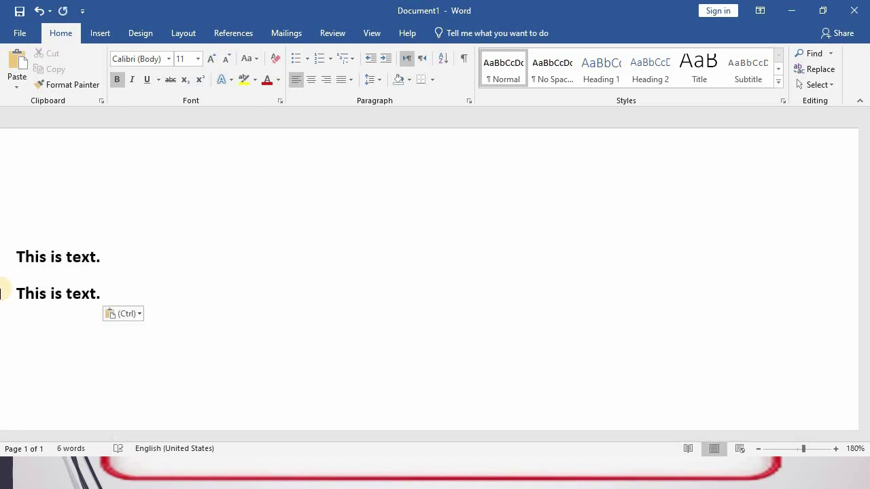
key("ctrl+v")
key("ctrl+v")
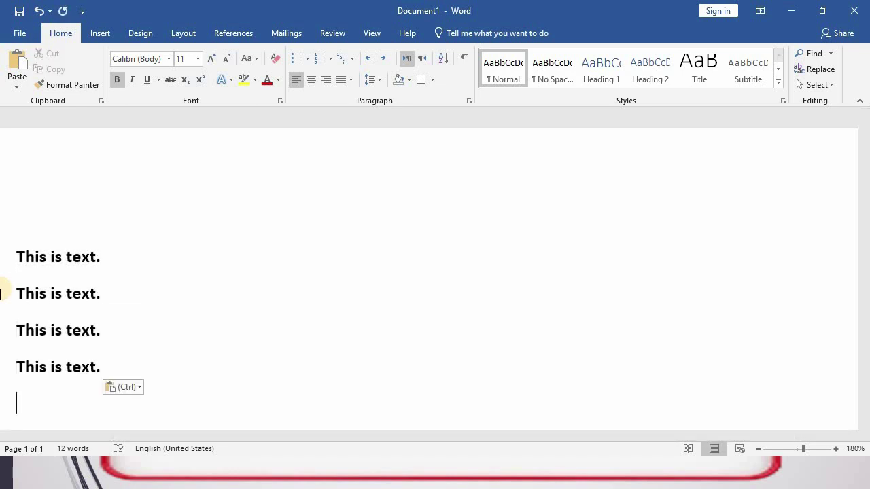
Select all the text and look at the bullet choices without applying one
key("ctrl+a")
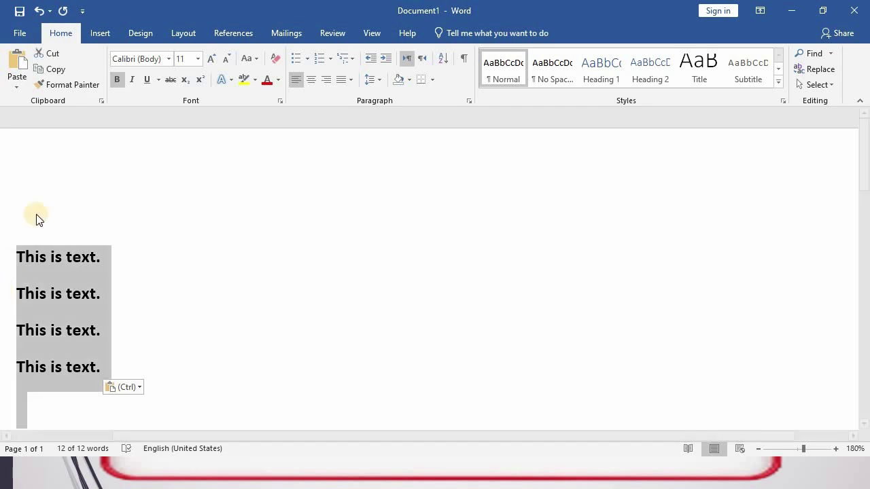
left_click(307, 58)
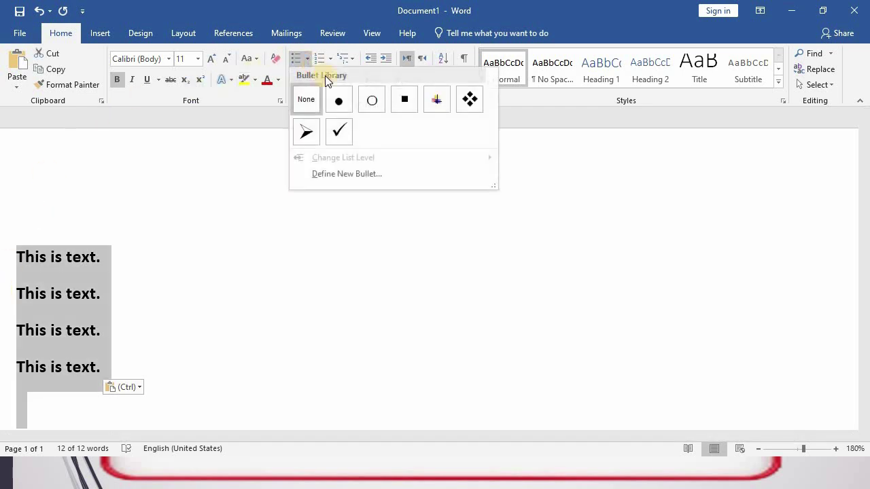
left_click(175, 182)
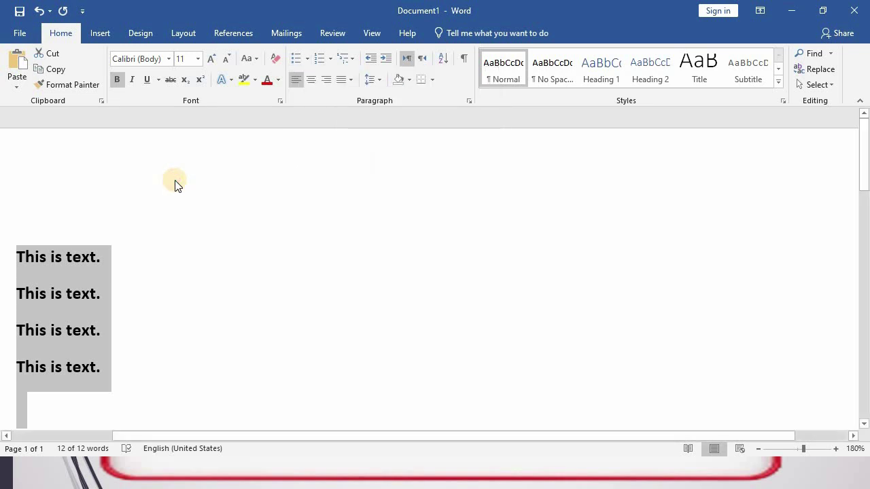
key("ctrl+shift+l")
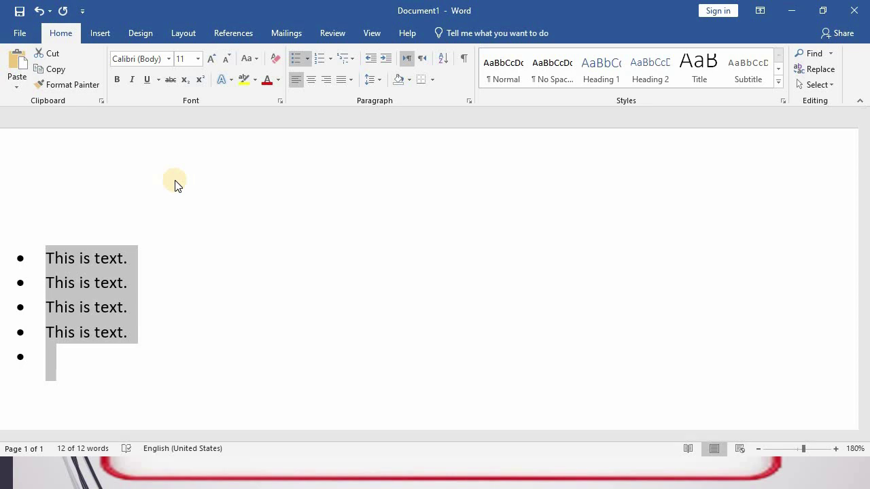
key("ctrl+z")
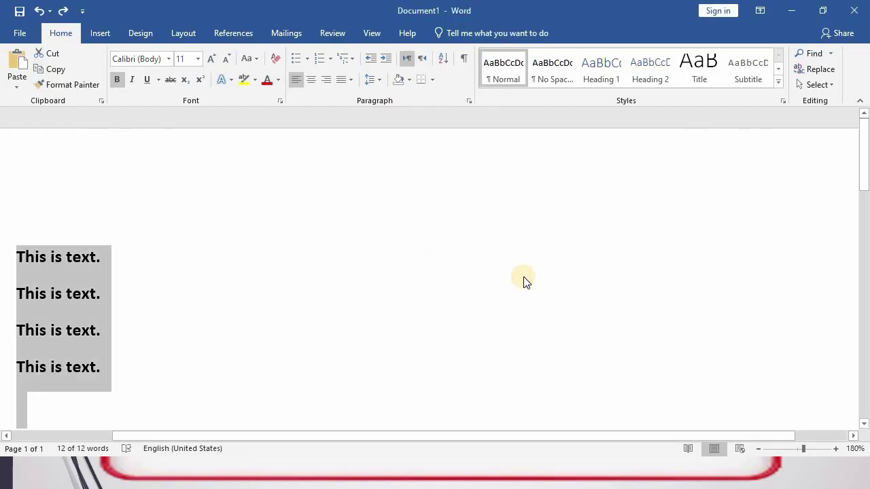
mouse_move(167, 260)
left_mouse_down()
mouse_move(43, 248)
mouse_move(24, 256)
left_mouse_up()
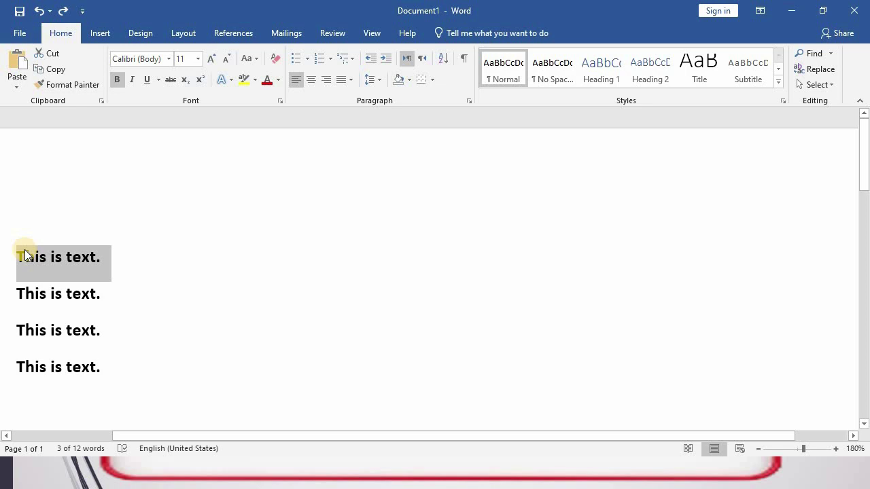
Enlarge the first line up to 72 pt, then shrink it back to 20 pt
key("ctrl+bracketright")
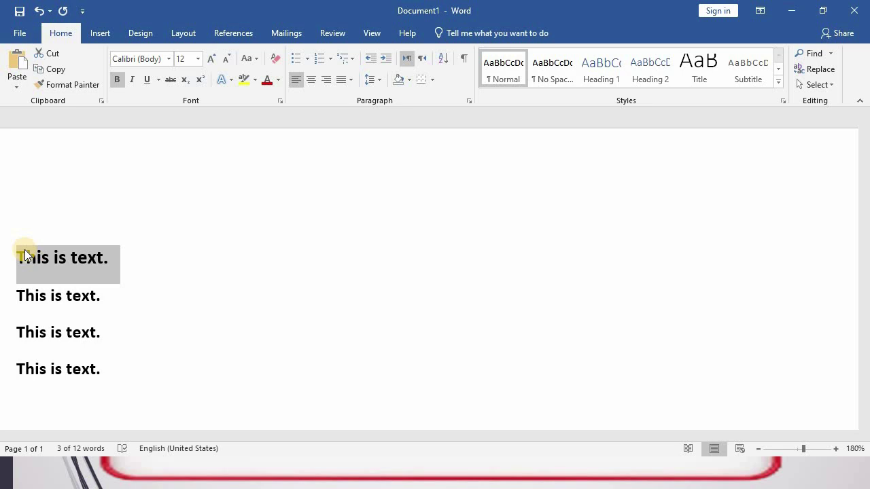
key("ctrl+bracketright")
key("ctrl+bracketright")
key("ctrl+bracketright")
key("ctrl+bracketright")
key("ctrl+bracketright")
key("ctrl+bracketright")
key("ctrl+bracketright")
key("ctrl+bracketright")
key("ctrl+bracketright")
key("ctrl+bracketright")
key("ctrl+bracketright")
key("ctrl+bracketright")
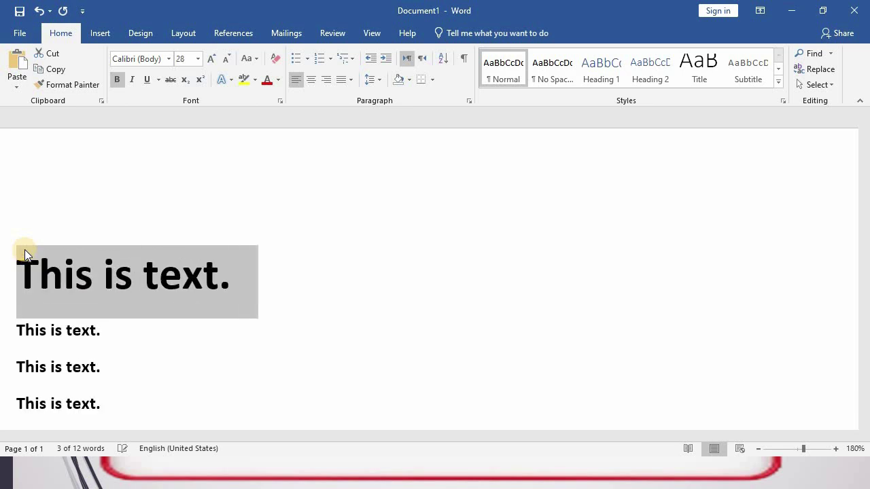
key("ctrl+shift+period")
key("ctrl+shift+period")
key("ctrl+shift+period")
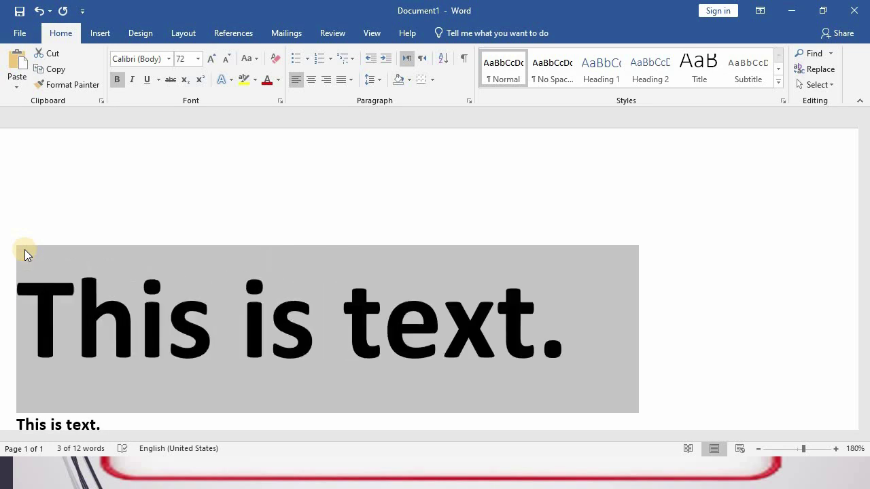
key("ctrl+shift+comma")
key("ctrl+shift+comma")
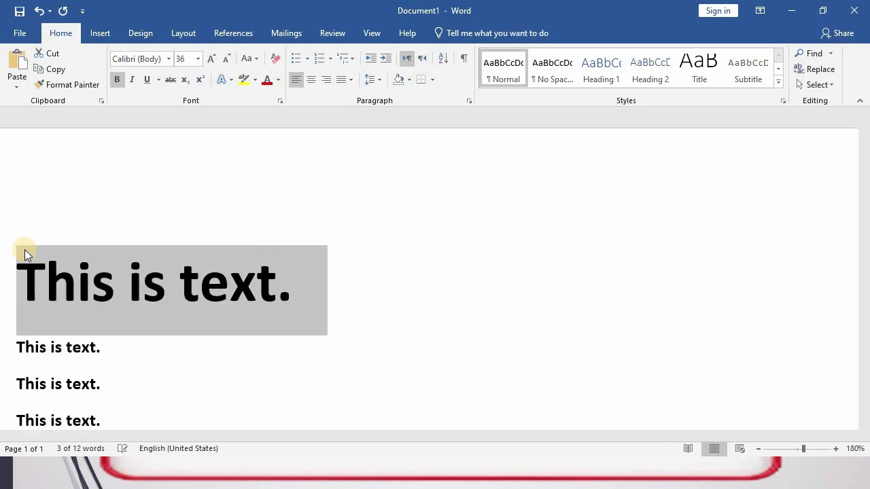
key("ctrl+shift+comma")
key("ctrl+shift+comma")
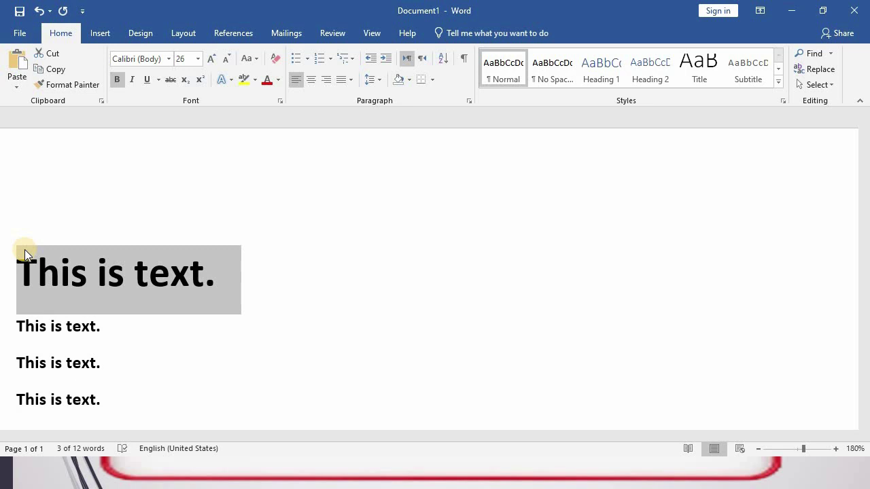
key("ctrl+shift+comma")
key("ctrl+shift+comma")
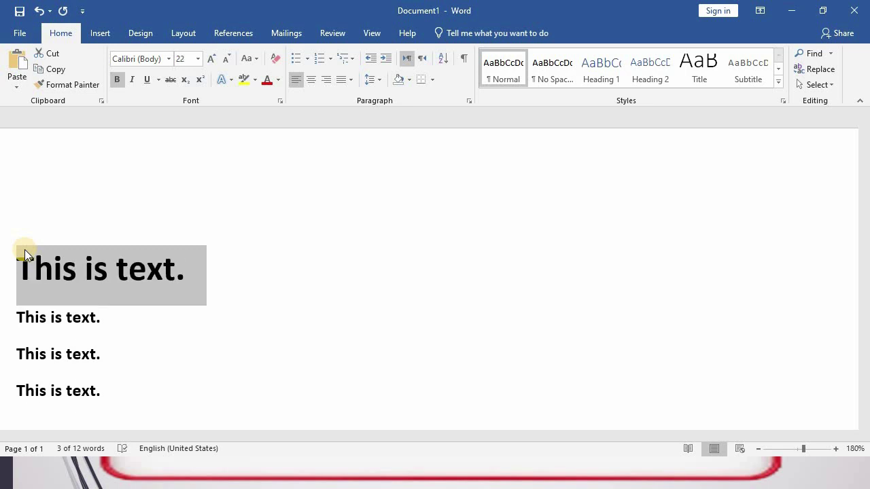
key("ctrl+shift+comma")
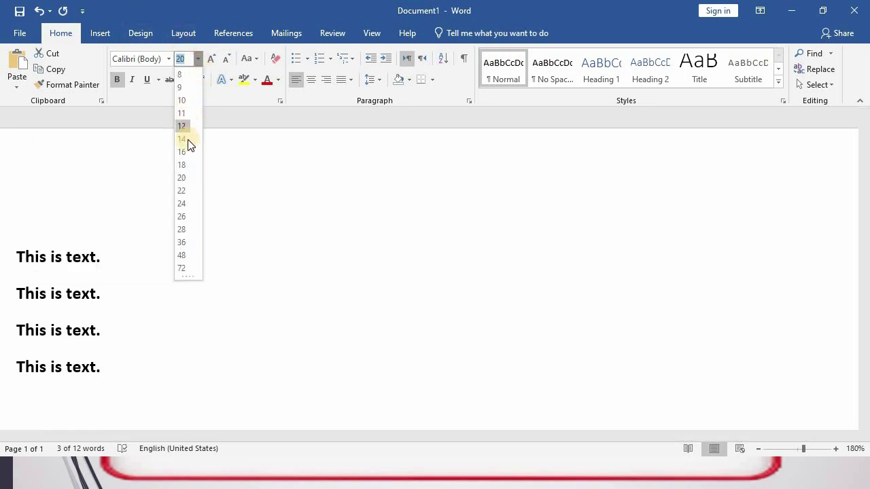
left_click(285, 174)
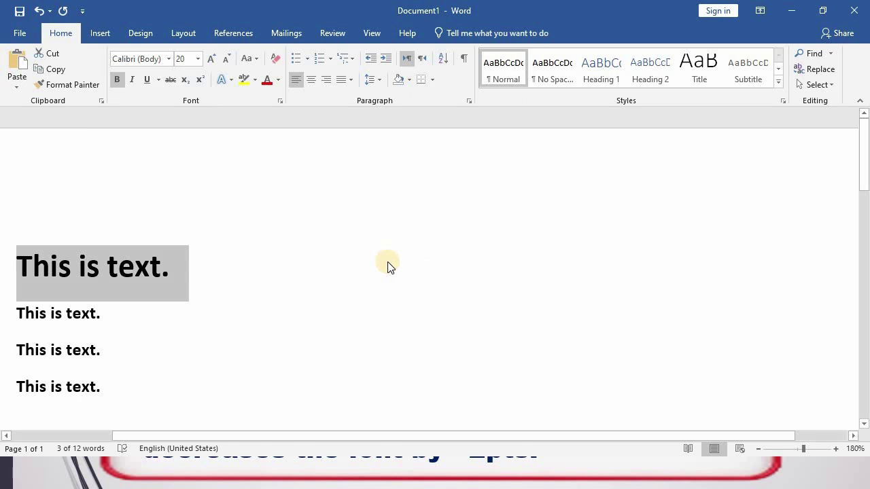
Shrink line 1 to 12 pt, grow to 26, settle at 18 pt, then advance to slide 05
key("ctrl+shift+comma")
key("ctrl+shift+comma")
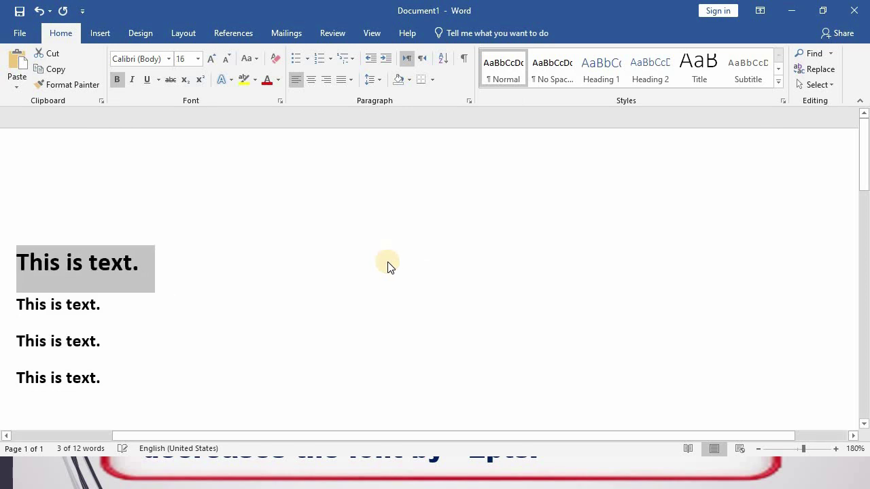
key("ctrl+shift+comma")
key("ctrl+shift+comma")
key("ctrl+shift+period")
key("ctrl+shift+period")
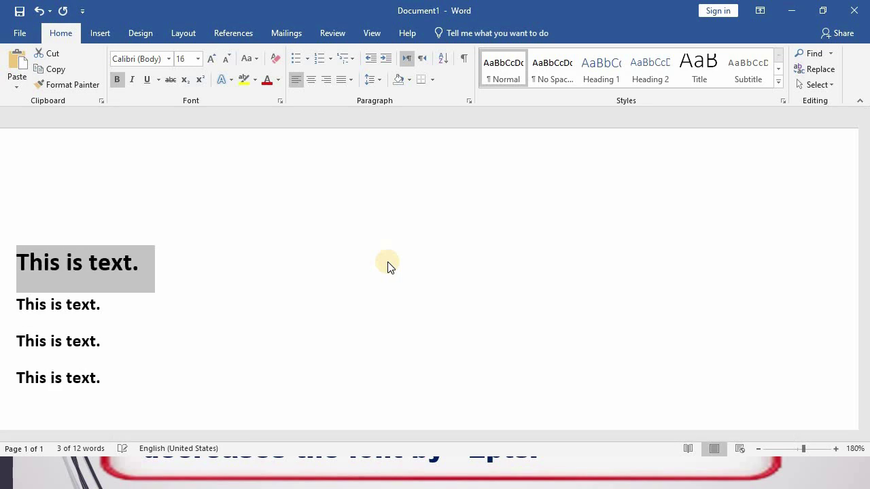
key("ctrl+shift+period")
key("ctrl+shift+period")
key("ctrl+shift+period")
key("ctrl+shift+period")
key("ctrl+shift+comma")
key("ctrl+shift+comma")
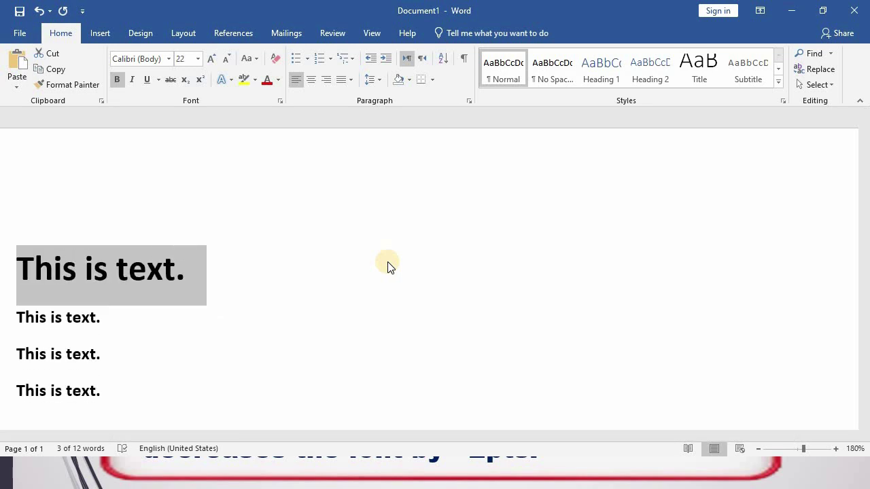
key("ctrl+shift+comma")
key("ctrl+shift+comma")
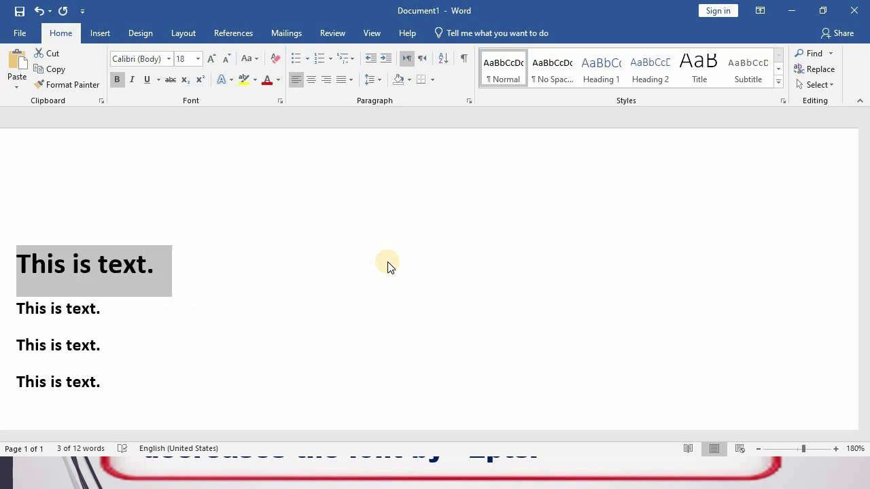
key("alt+Tab")
key("Right")
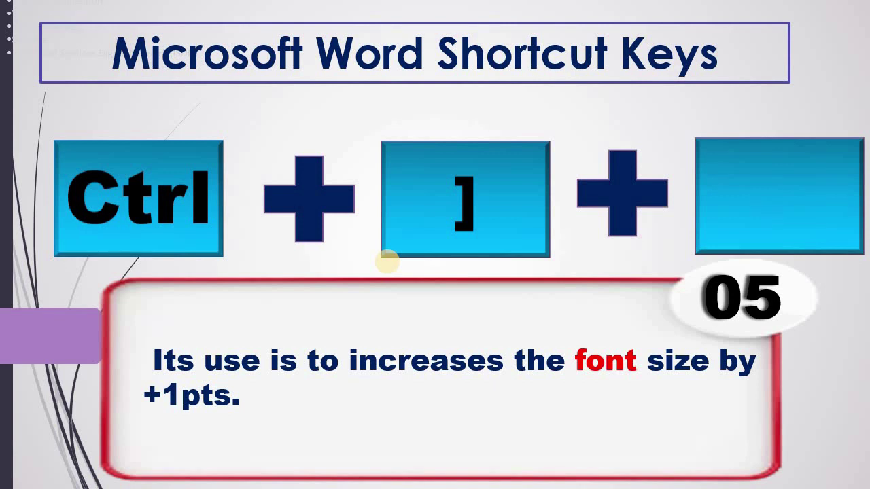
Step the first line up to 21 pt with Ctrl+], down to 14 pt, then show slide 07
key("alt+Tab")
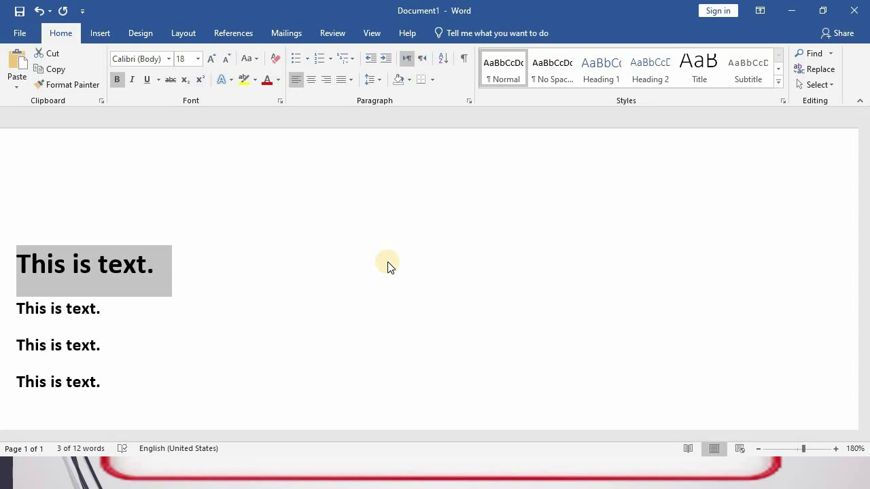
key("ctrl+bracketright")
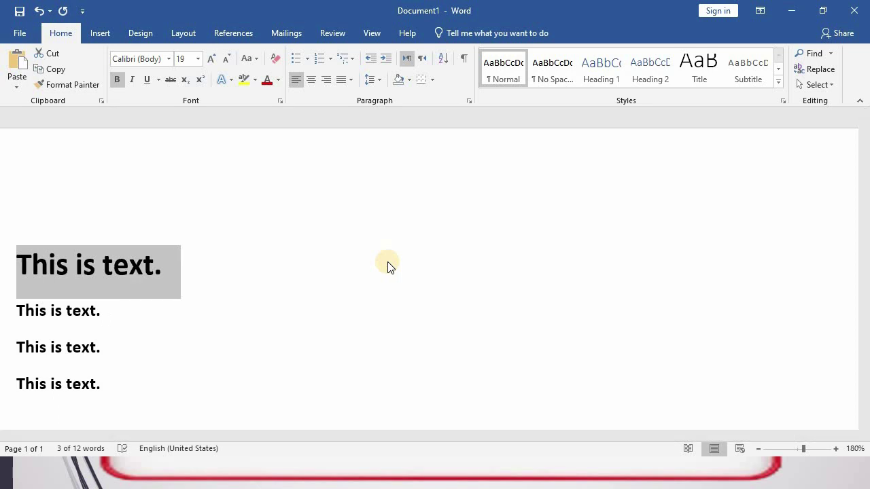
key("ctrl+bracketright")
key("ctrl+bracketright")
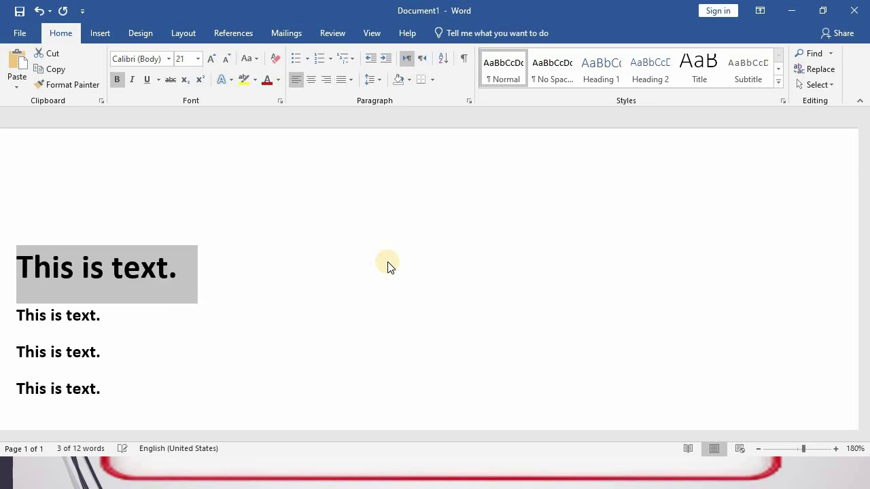
key("ctrl+bracketright")
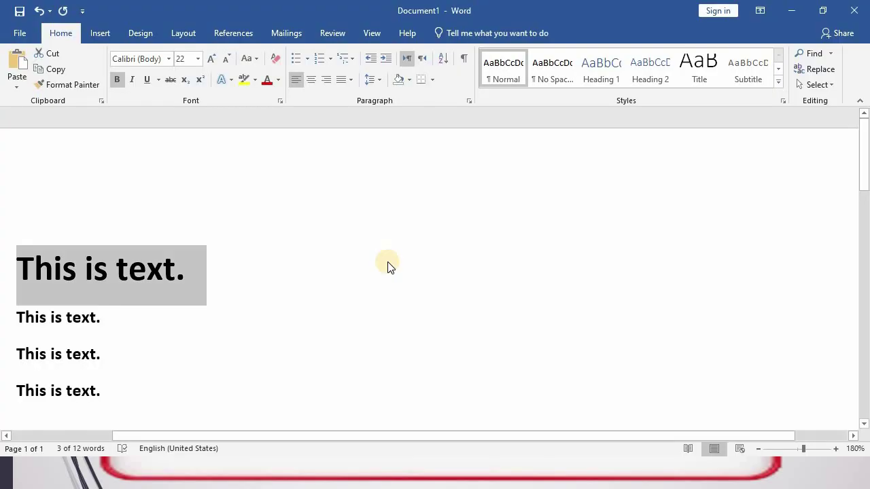
key("ctrl+bracketleft")
key("ctrl+bracketleft")
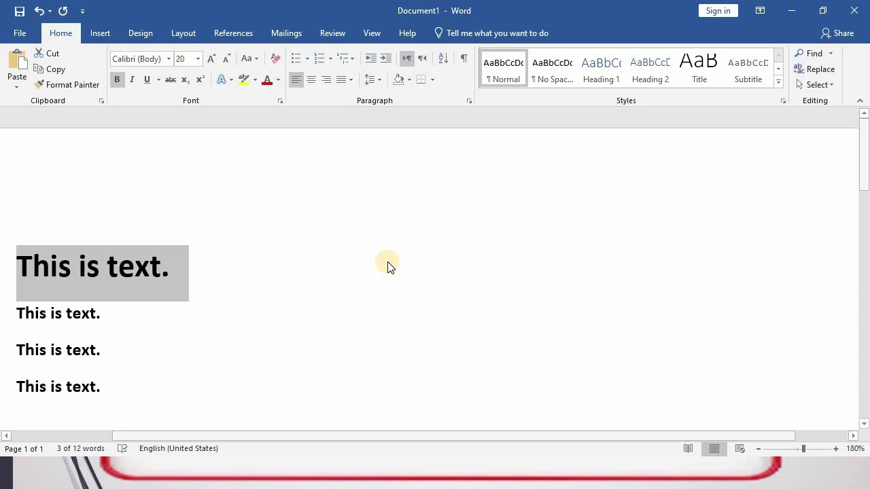
key("ctrl+shift+comma")
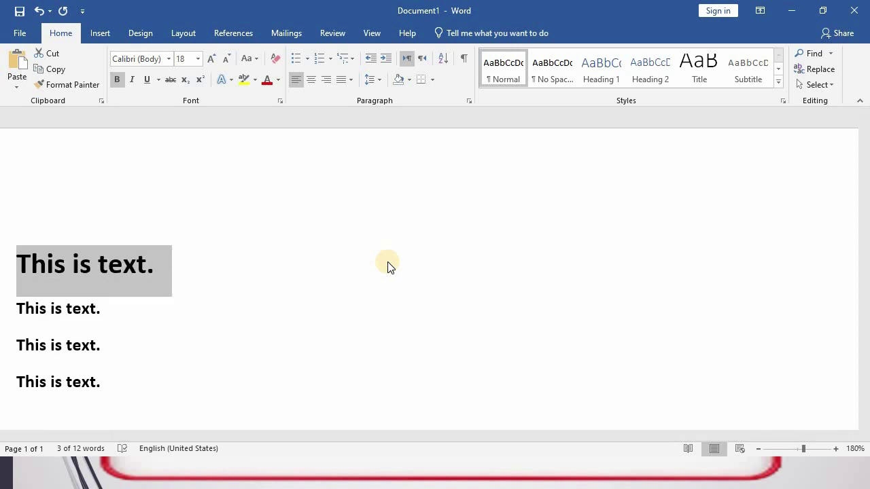
key("ctrl+bracketleft")
key("ctrl+bracketleft")
key("ctrl+bracketleft")
key("ctrl+bracketleft")
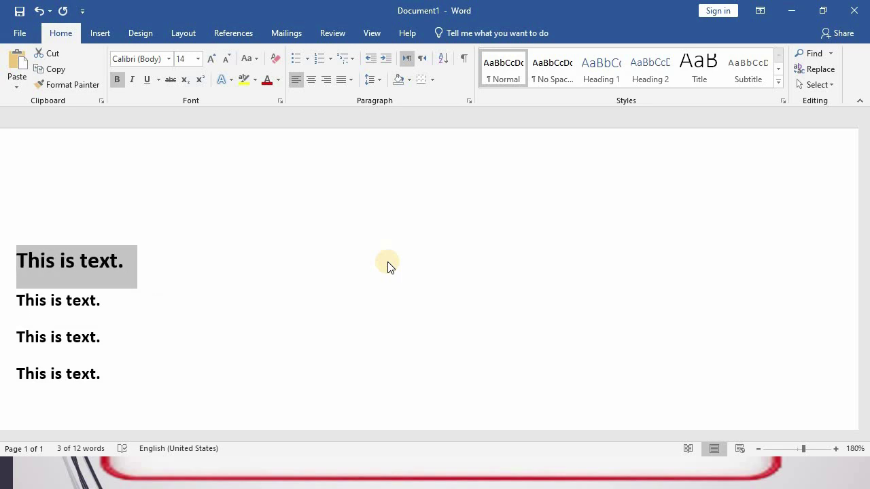
key("alt+Tab")
key("Right")
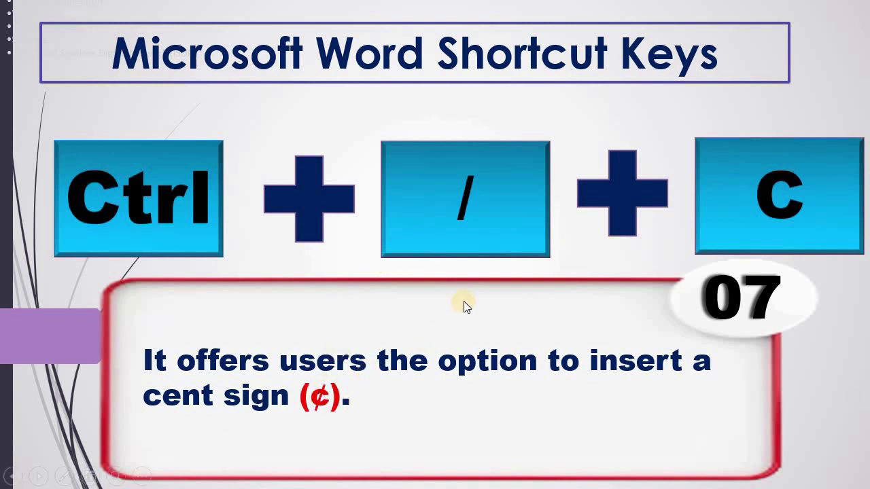
Insert a cent sign (¢) at the end of the last 'This is text.' line
key("alt+Tab")
left_click(188, 371)
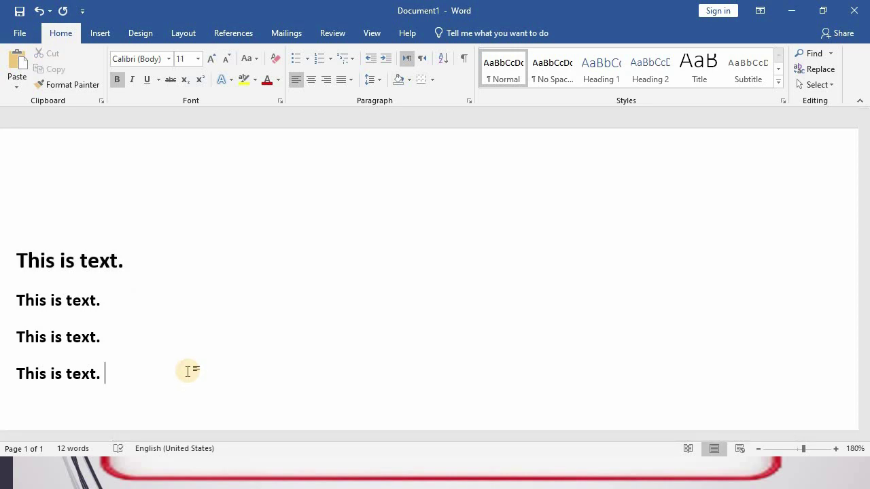
type("c")
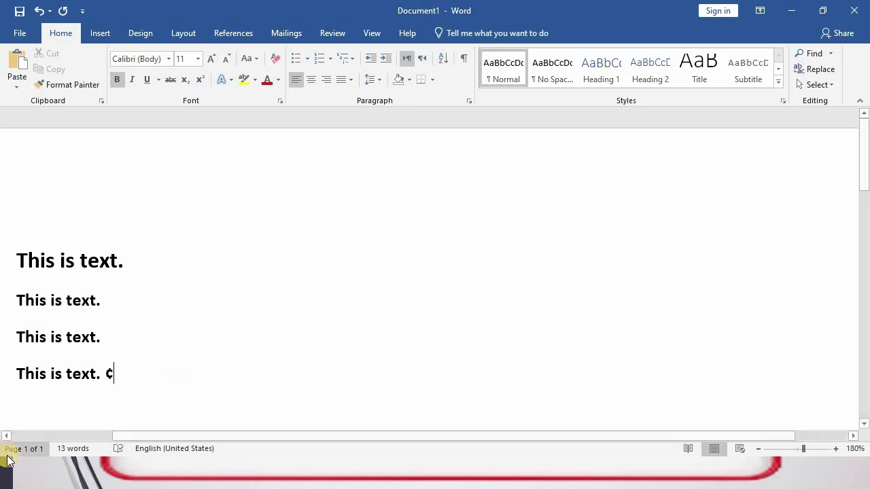
Zoom the document in and back out with Ctrl+scroll
scroll(125, 360, "up", 2, "ctrl")
scroll(122, 358, "up", 5, "ctrl")
scroll(119, 357, "up", 7, "ctrl")
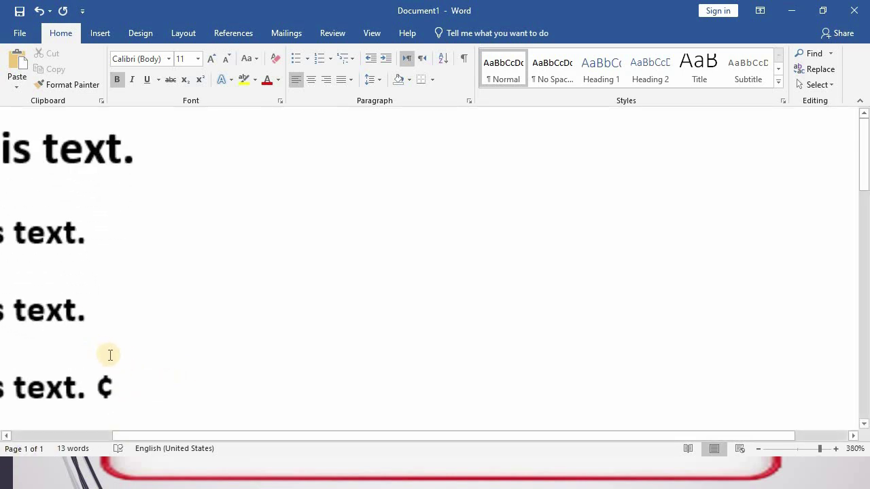
scroll(112, 354, "up", 13, "ctrl")
scroll(111, 355, "down", 12, "ctrl")
scroll(110, 353, "down", 8, "ctrl")
scroll(104, 354, "down", 5, "ctrl")
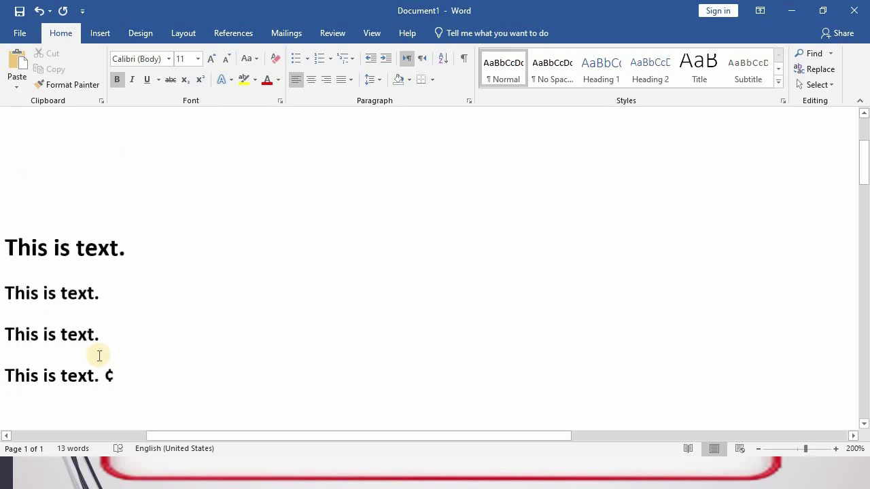
scroll(99, 355, "down", 7, "ctrl")
scroll(181, 305, "down", 1, "ctrl")
scroll(179, 305, "up", 7, "ctrl")
scroll(272, 311, "up", 3, "ctrl")
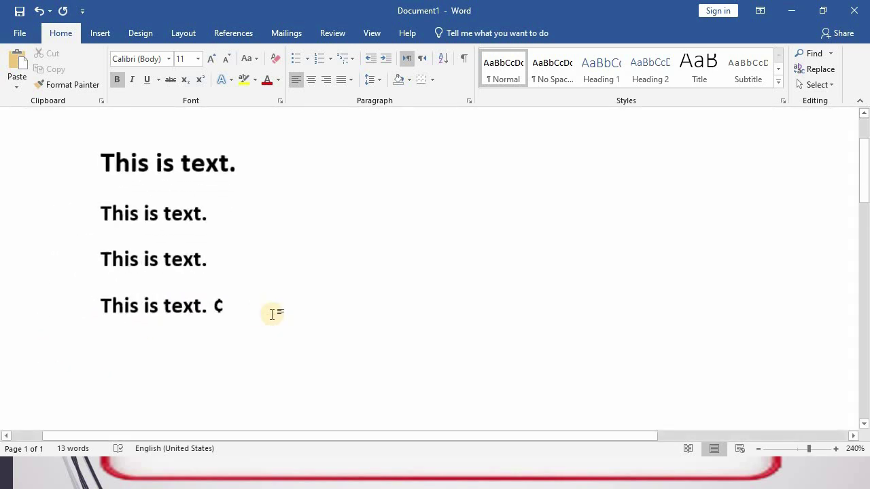
scroll(271, 311, "up", 2, "ctrl")
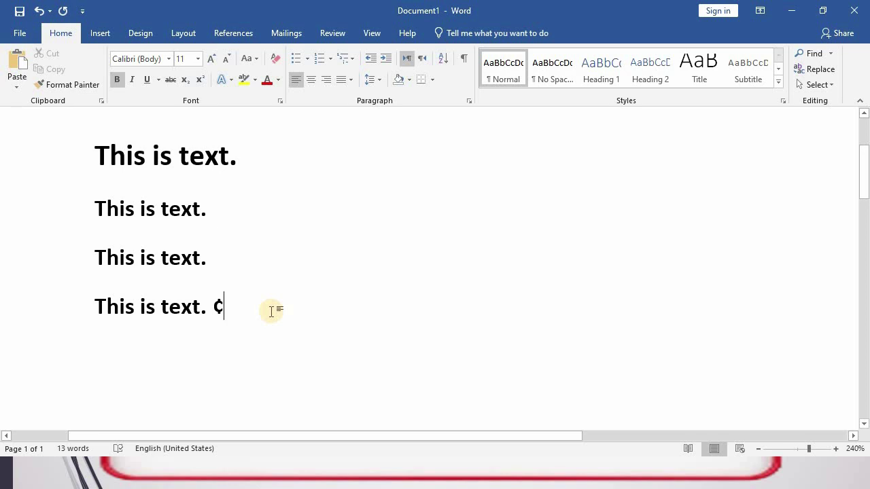
Move word by word through the lines with Ctrl+arrows, jump to the document end, then show slide 09
key("ctrl+Left")
key("ctrl+Left")
key("ctrl+Left")
key("ctrl+Left")
key("ctrl+Left")
key("ctrl+Left")
key("ctrl+Left")
key("ctrl+Left")
key("ctrl+Left")
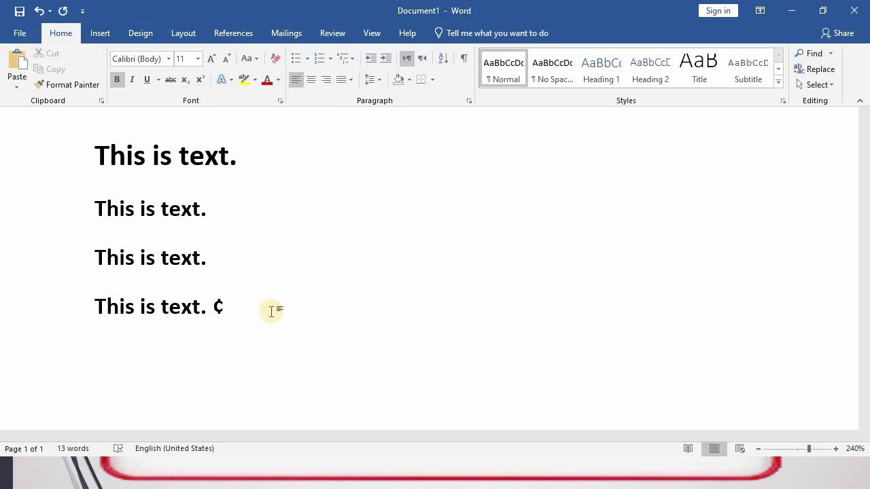
key("ctrl+Right")
key("ctrl+Right")
key("ctrl+Right")
key("ctrl+Right")
key("ctrl+Right")
key("ctrl+Right")
key("ctrl+Right")
key("ctrl+Right")
key("ctrl+Right")
left_click(175, 209)
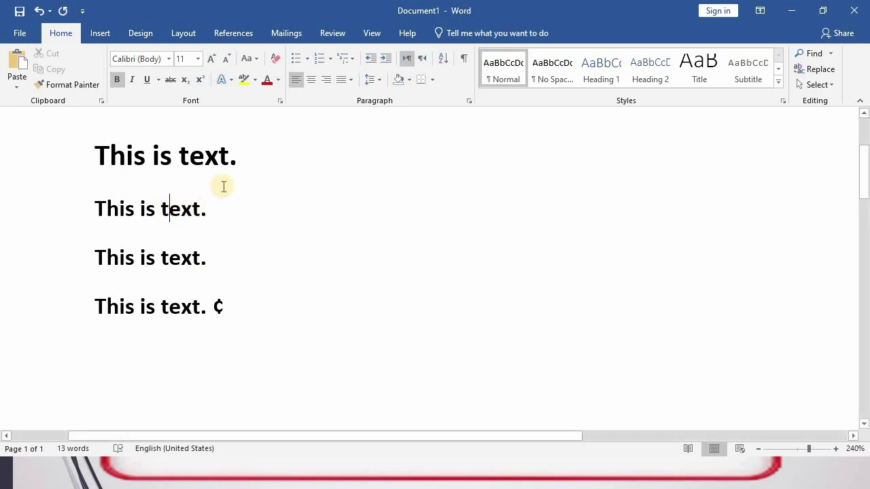
left_click(237, 173)
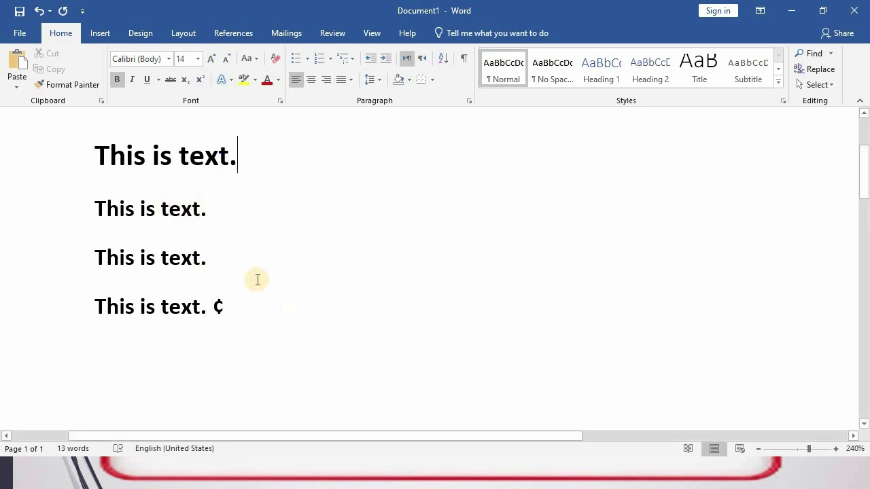
key("Down")
key("ctrl+Right")
key("ctrl+Right")
key("ctrl+Right")
key("ctrl+Right")
key("Right")
key("Right")
key("Right")
key("ctrl+End")
key("alt+Tab")
left_click(255, 278)
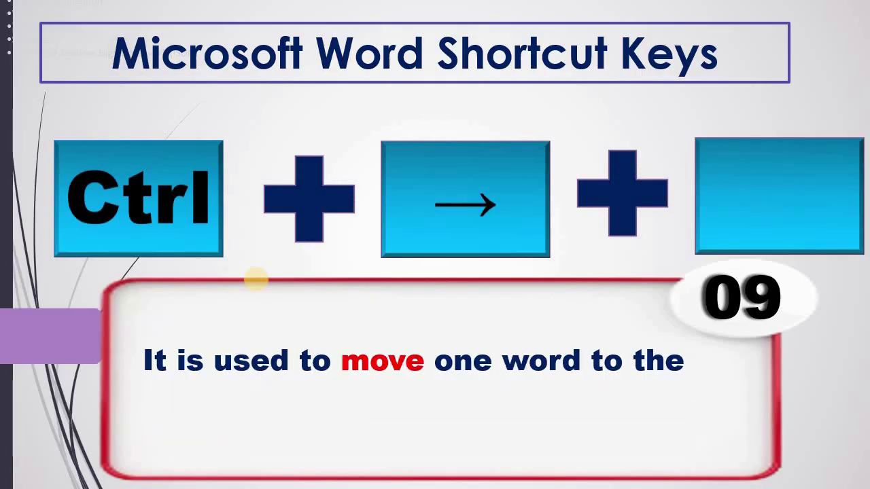
Advance to slide 10, then jump between paragraph starts in Word with Ctrl+Up and Ctrl+Down
left_click(256, 278)
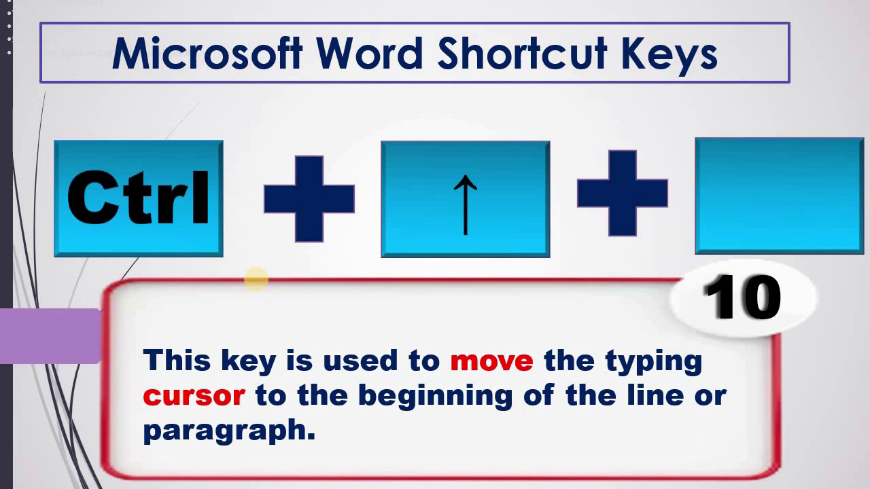
key("alt+Tab")
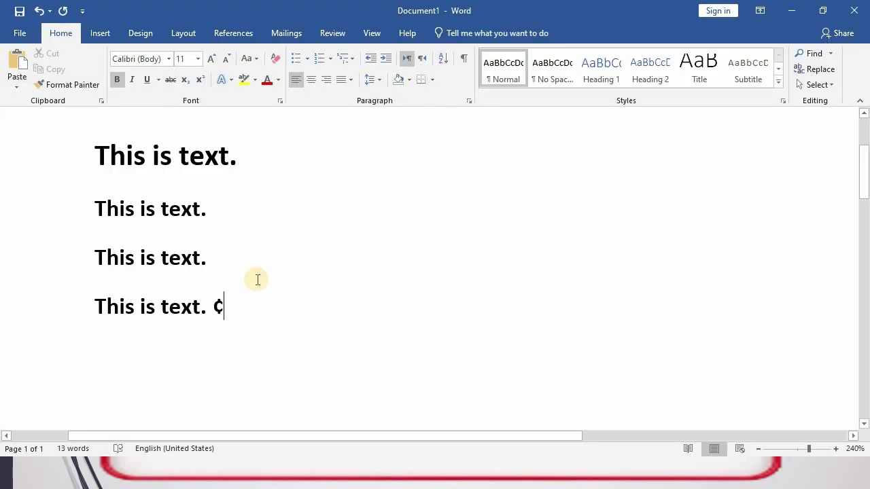
key("ctrl+Up")
key("ctrl+Up")
key("ctrl+Up")
key("ctrl+Up")
key("ctrl+Down")
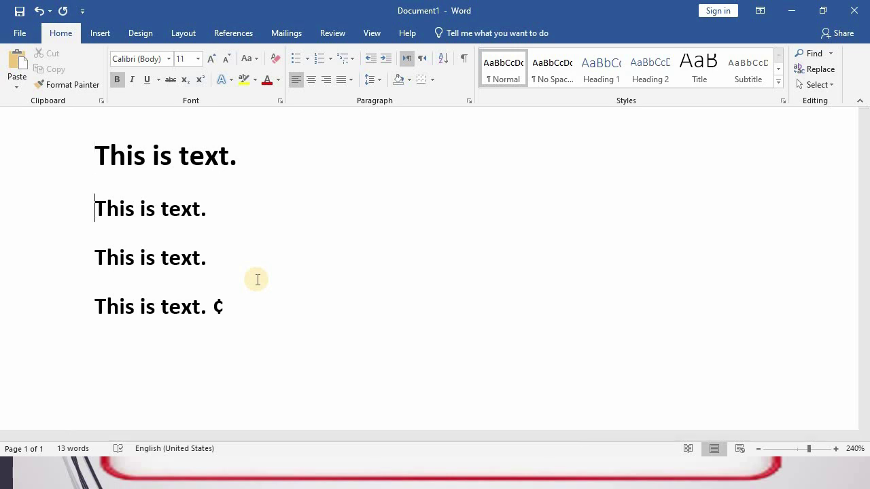
key("ctrl+Down")
key("ctrl+Down")
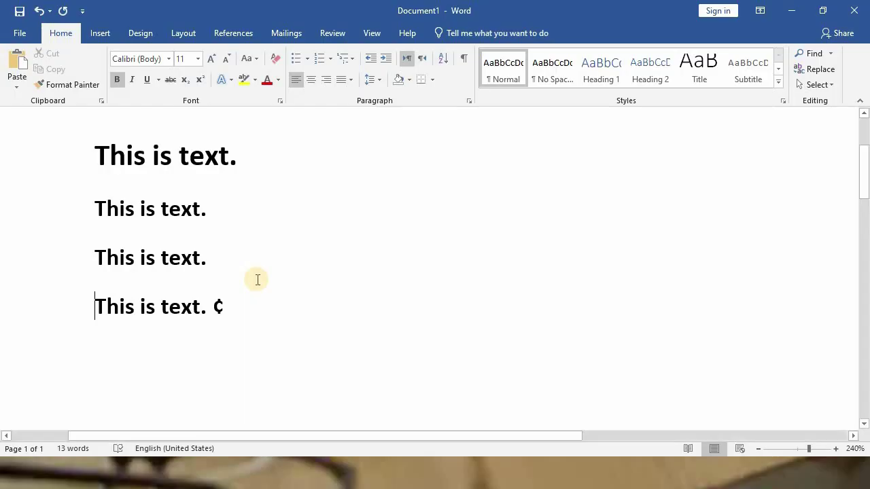
key("super+d")
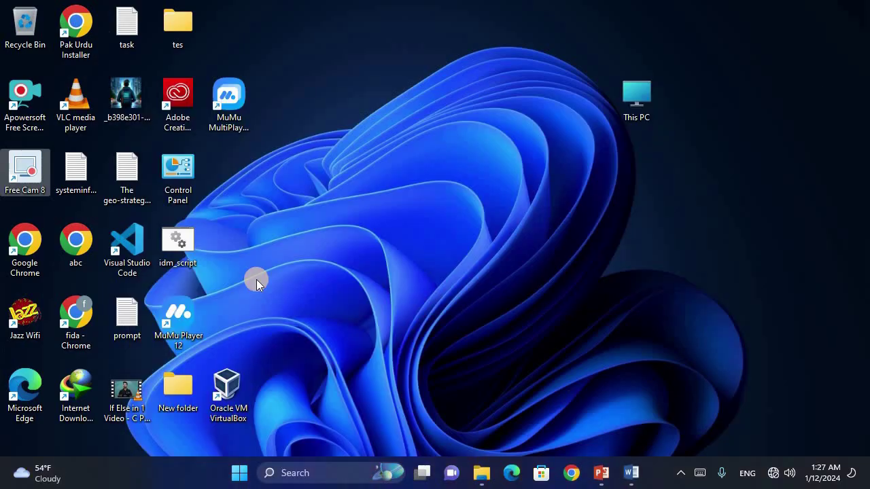